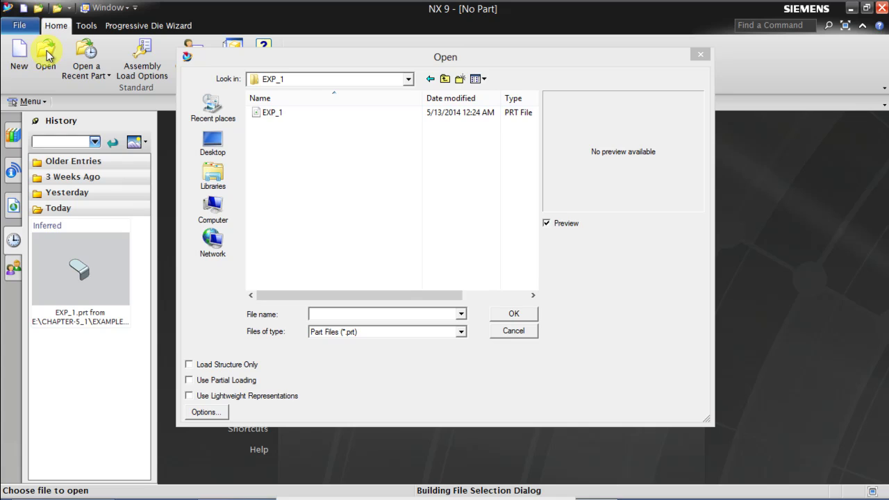
# Open the EXP_1 part file.
pyautogui.click(270, 113)
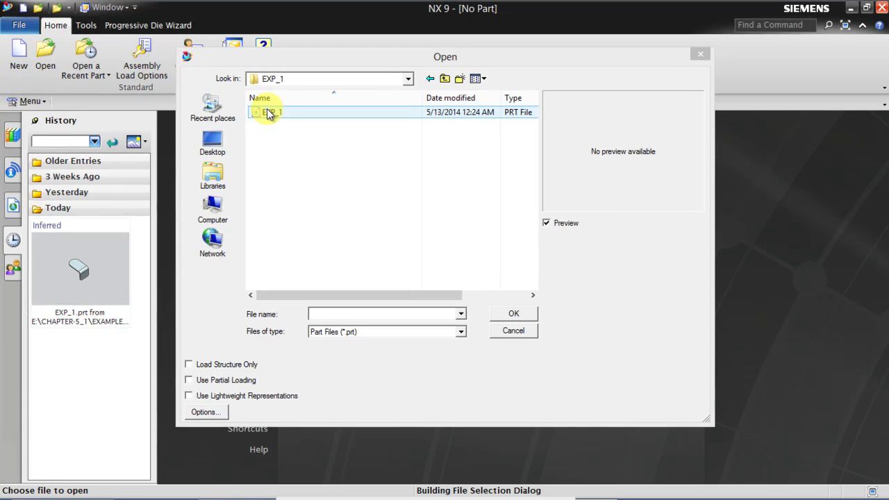
pyautogui.click(514, 316)
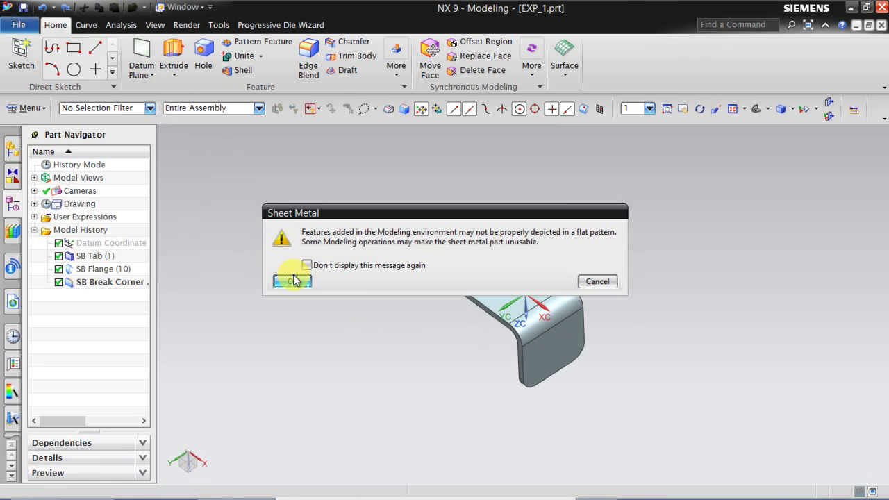
# Dismiss the Sheet Metal warning and bring up the Progressive Die Wizard tools.
pyautogui.click(300, 280)
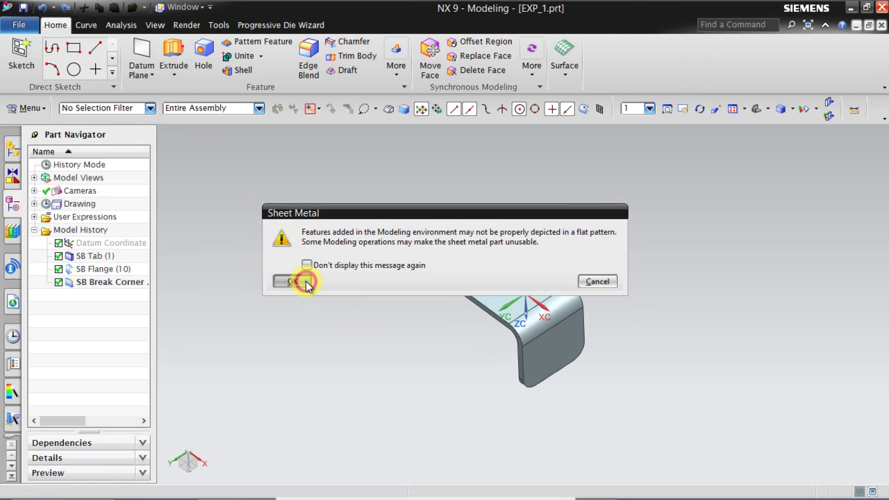
pyautogui.click(289, 25)
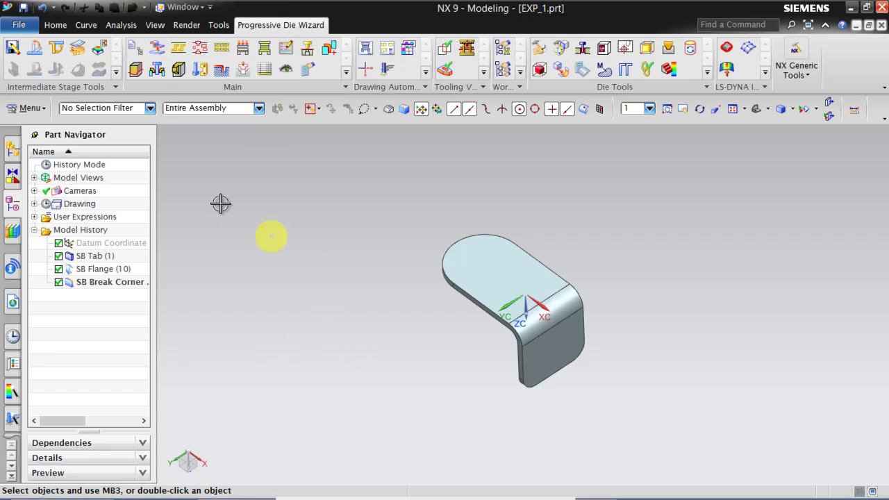
pyautogui.click(197, 222)
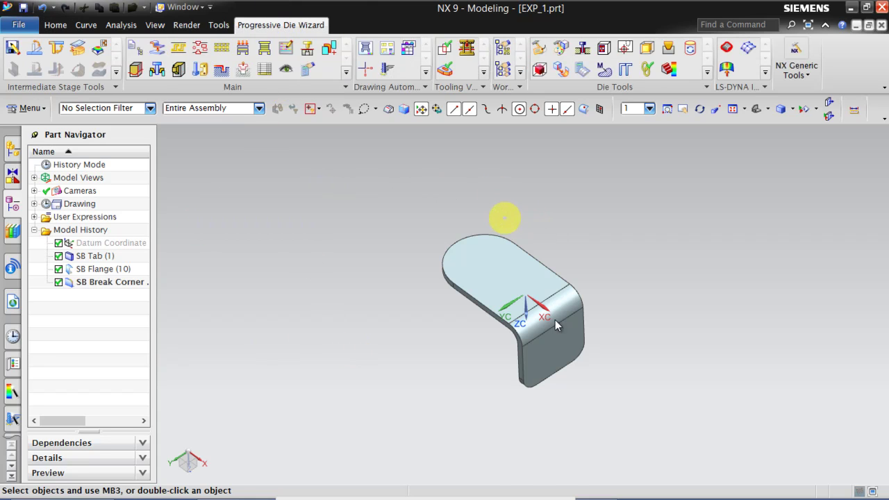
# Orbit and zoom around the L-shaped part to inspect its bent flange.
pyautogui.scroll(3, 549, 340)
pyautogui.moveTo(539, 350)
pyautogui.mouseDown(button='middle')
pyautogui.moveTo(522, 348)
pyautogui.moveTo(528, 340)
pyautogui.mouseUp(button='middle')
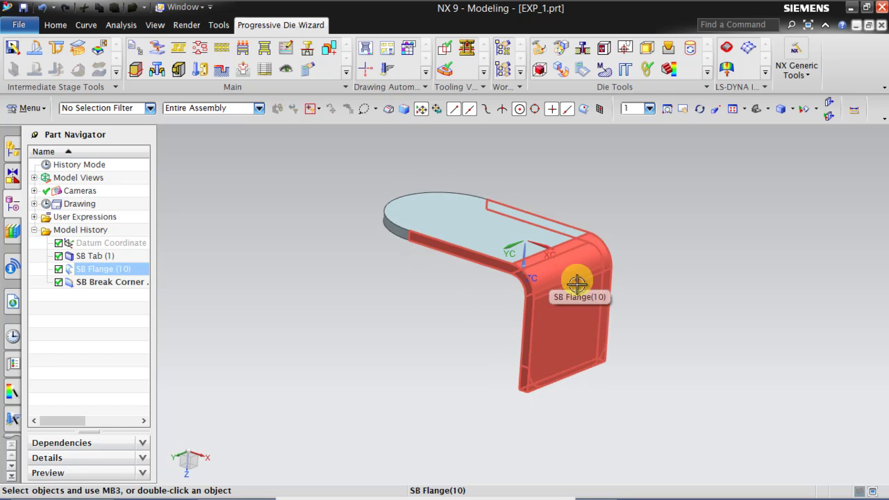
pyautogui.scroll(-2, 430, 286)
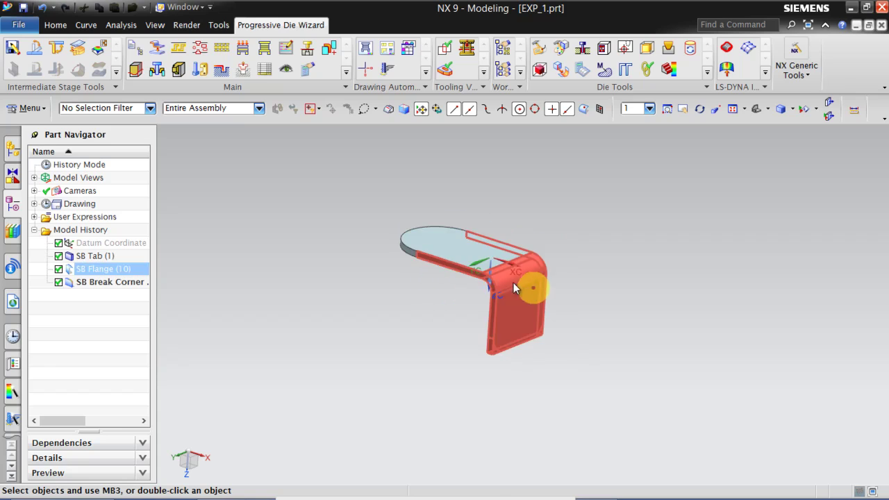
pyautogui.scroll(1, 477, 292)
pyautogui.moveTo(477, 292); pyautogui.dragTo(458, 308, button='middle')
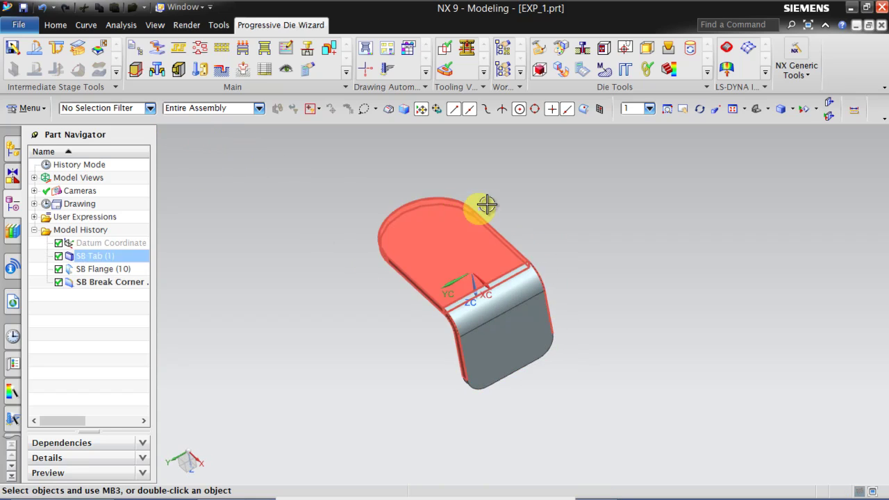
pyautogui.scroll(-2, 482, 204)
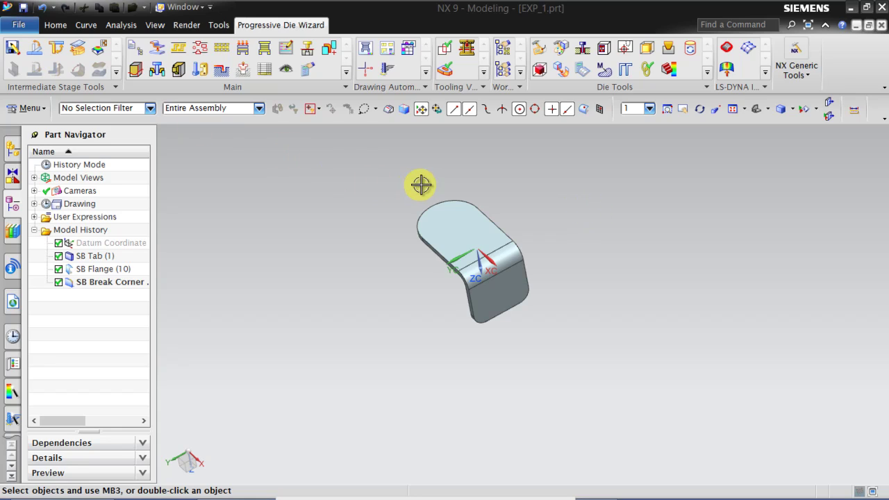
# Start Direct Unfolding as Convert to Sheet Metal, with the SB Tab top face as base face.
pyautogui.click(35, 50)
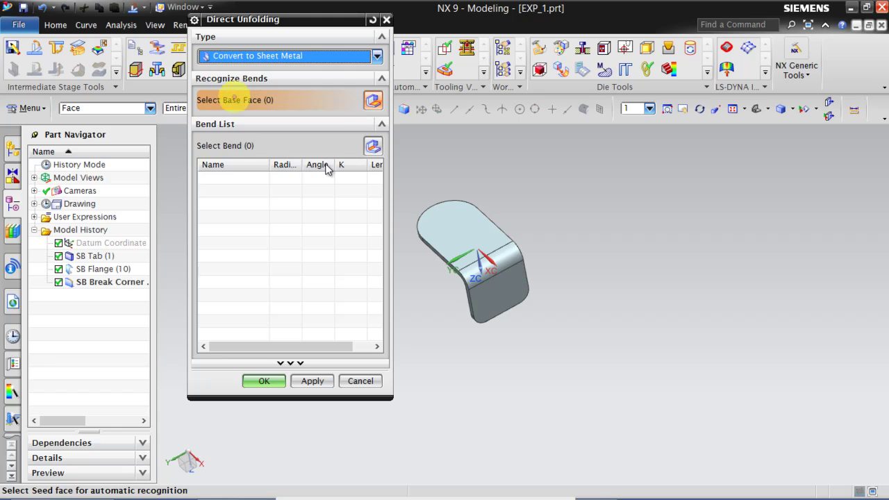
pyautogui.click(464, 238)
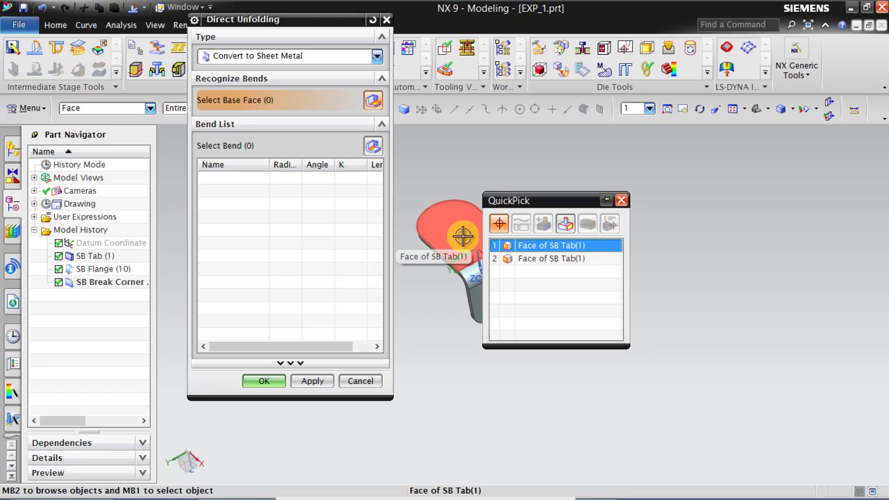
pyautogui.middleClick(436, 213)
pyautogui.click(455, 239)
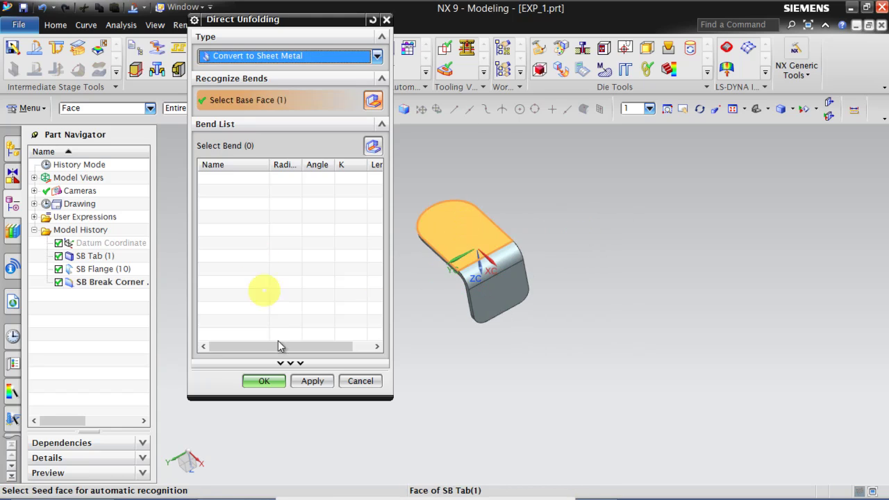
pyautogui.click(313, 381)
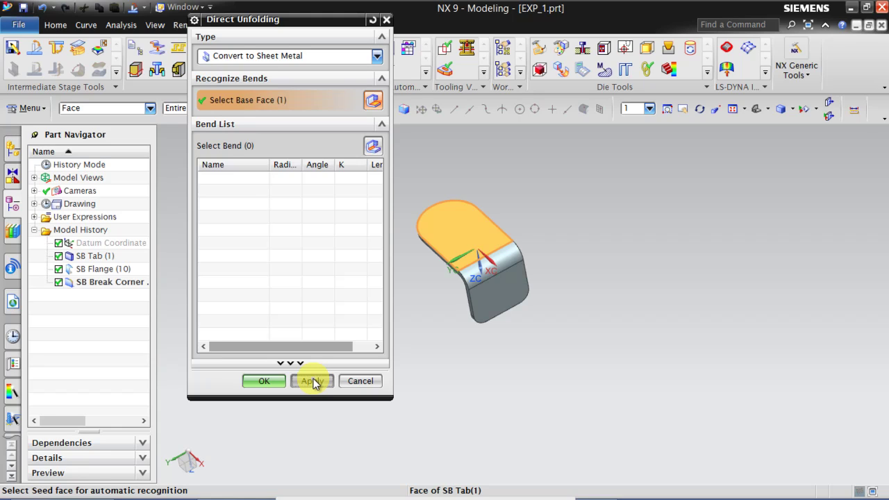
# Apply the conversion, check FR_BEND(0) at 90°, radius 1.50, length 2.8871, and confirm.
pyautogui.click(312, 381)
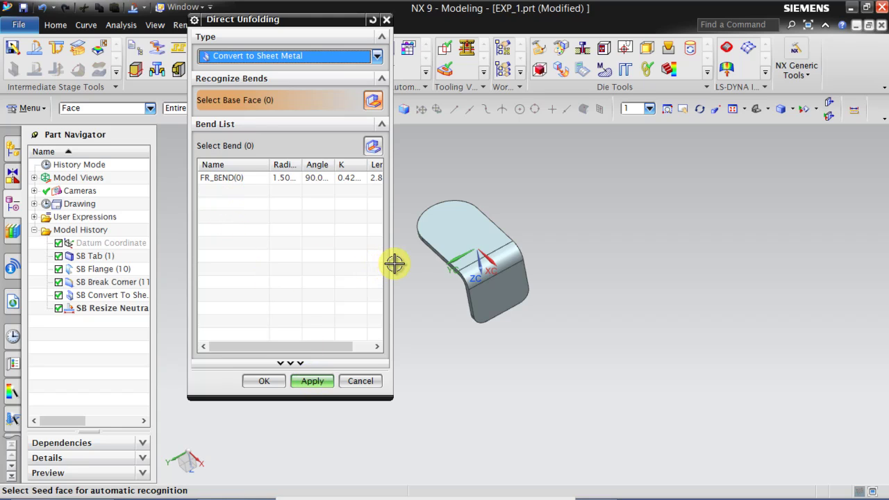
pyautogui.moveTo(394, 264); pyautogui.dragTo(583, 257)
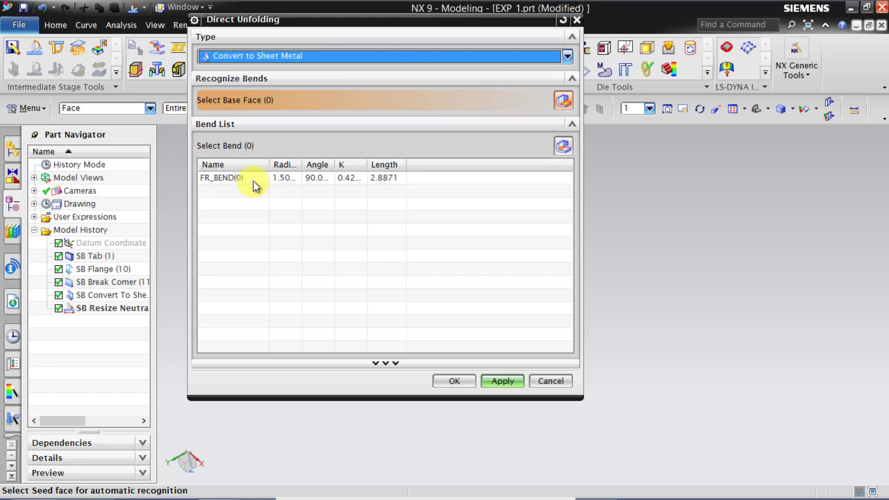
pyautogui.doubleClick(288, 178)
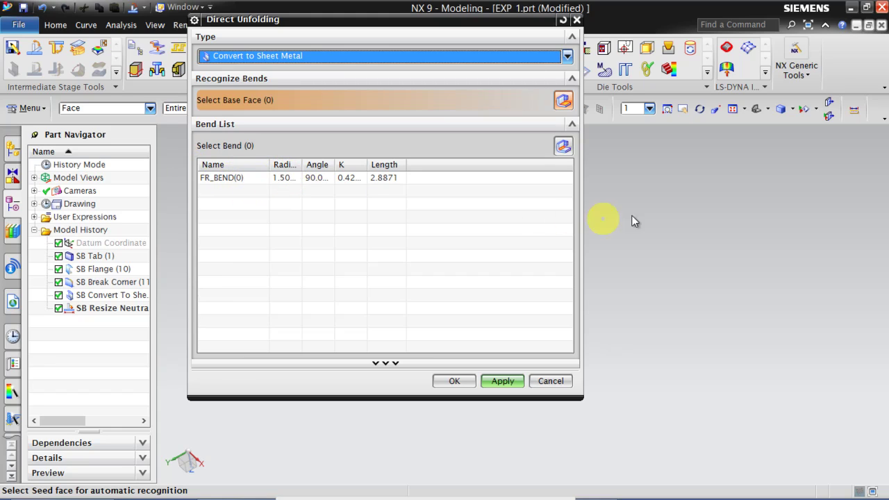
pyautogui.moveTo(322, 179)
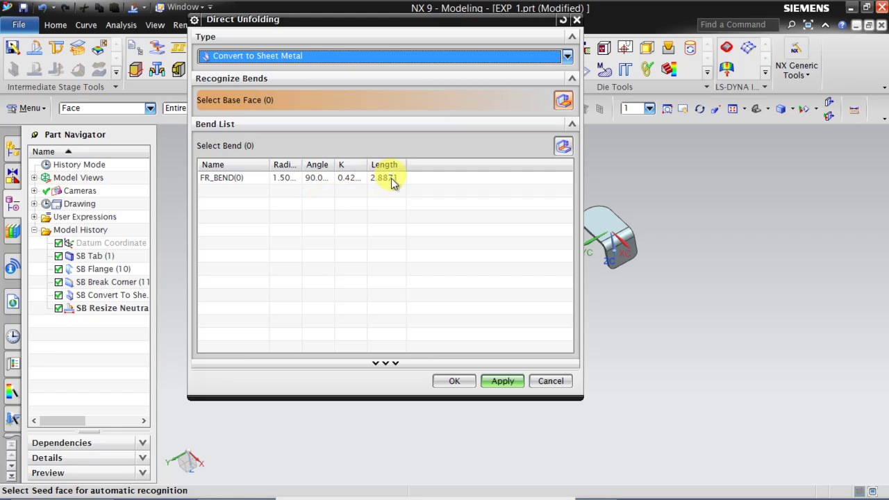
pyautogui.click(463, 386)
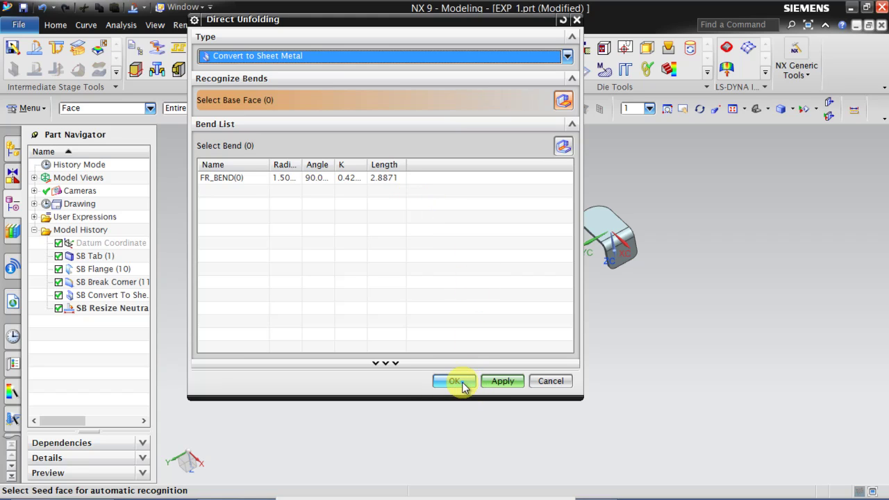
pyautogui.scroll(4, 644, 208)
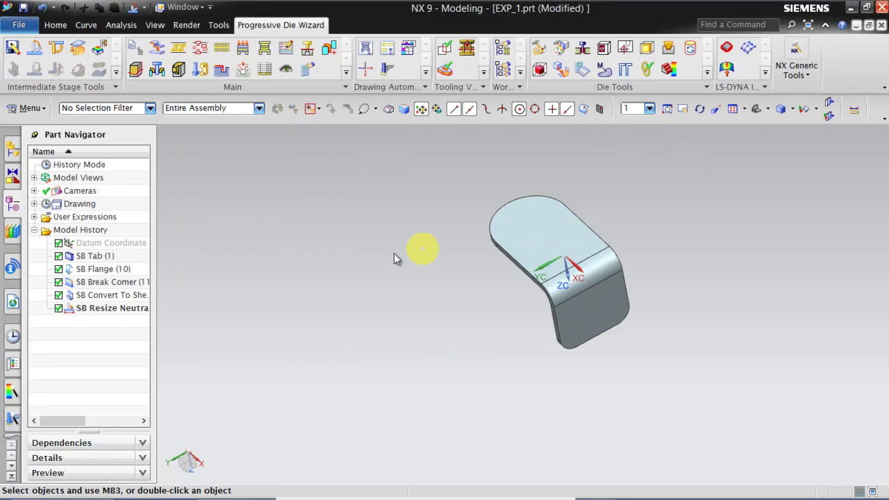
pyautogui.scroll(-3, 400, 243)
pyautogui.scroll(3, 410, 229)
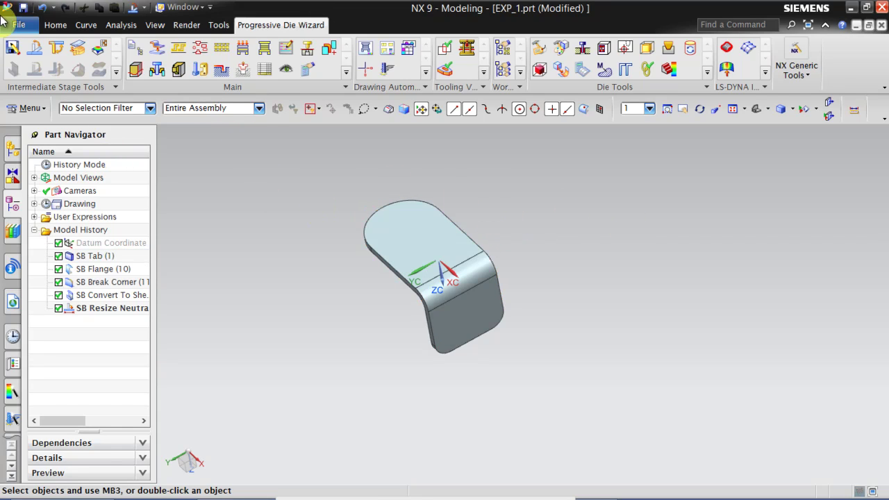
pyautogui.click(10, 51)
pyautogui.click(13, 53)
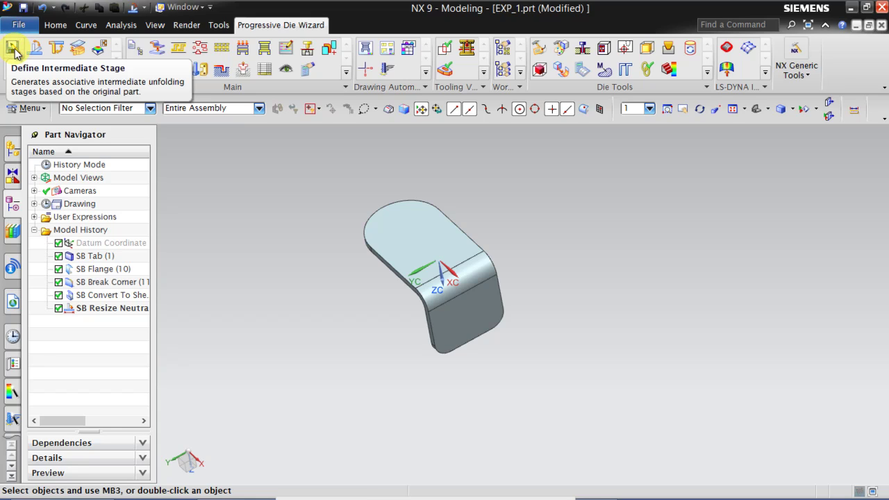
# Define 3 intermediate stages from part to blank, start station 1, pitch -15 along Y.
pyautogui.click(14, 53)
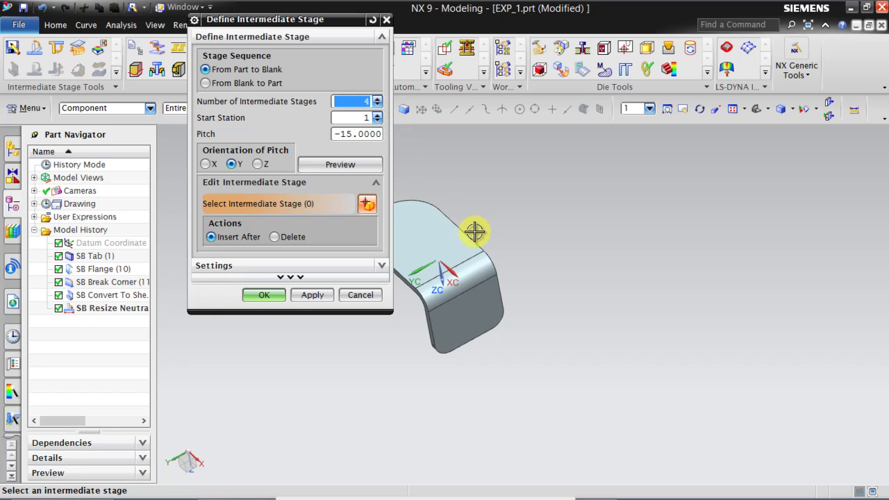
pyautogui.doubleClick(358, 100)
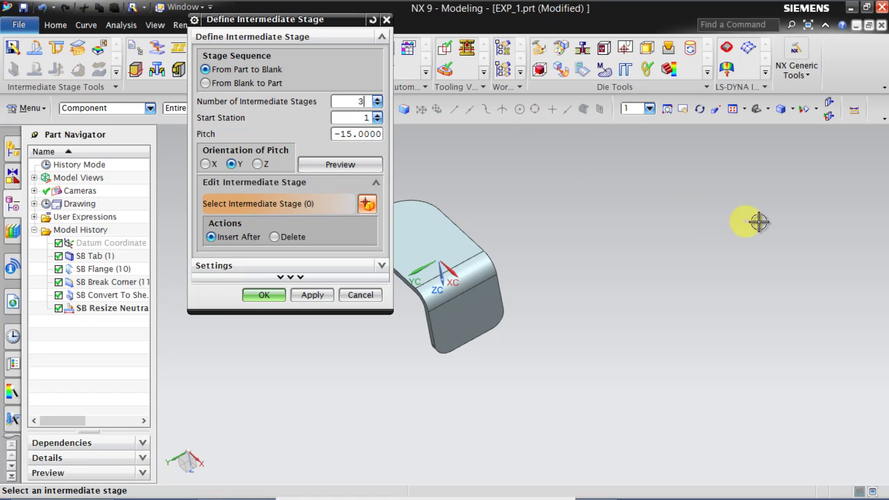
pyautogui.scroll(-2, 760, 220)
pyautogui.scroll(2, 567, 215)
pyautogui.scroll(-2, 579, 215)
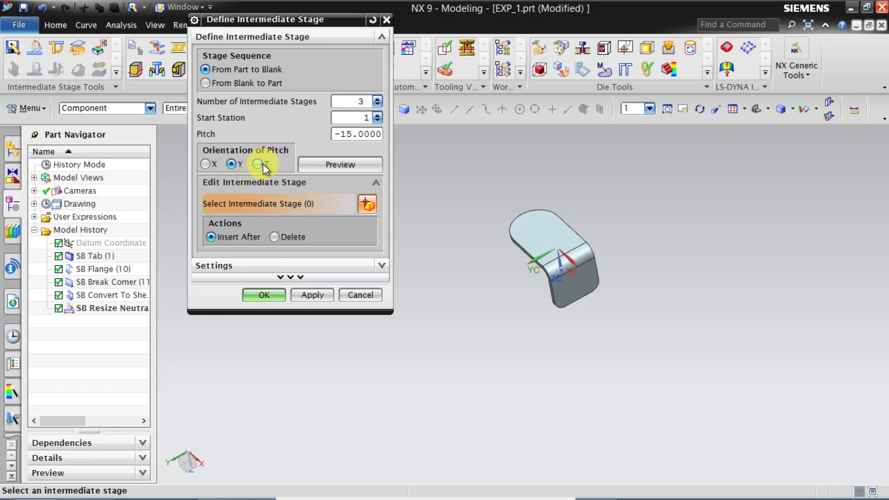
pyautogui.scroll(3, 504, 228)
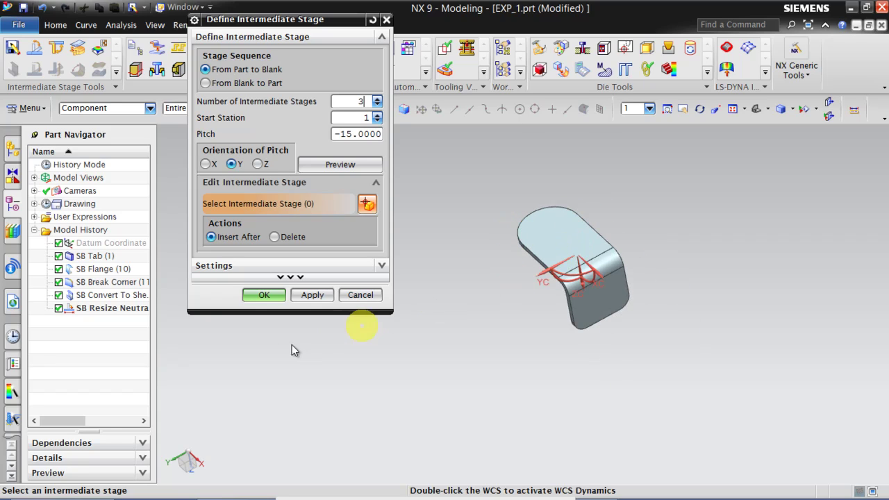
pyautogui.scroll(-2, 431, 379)
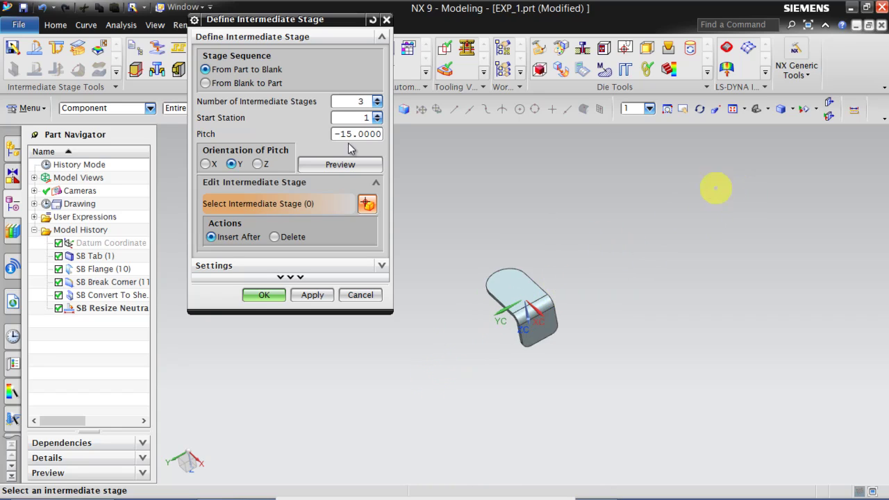
pyautogui.click(361, 101)
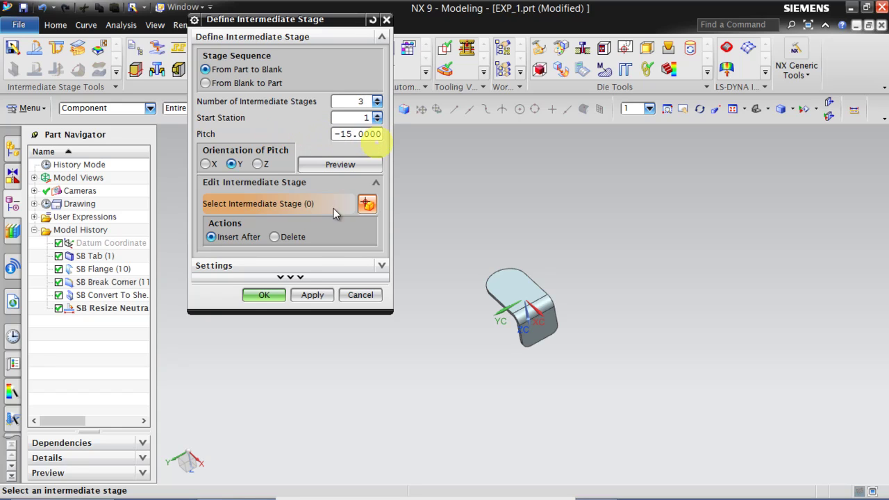
# Create the stages, giving four bent-part copies along Y, and select the last body.
pyautogui.click(274, 296)
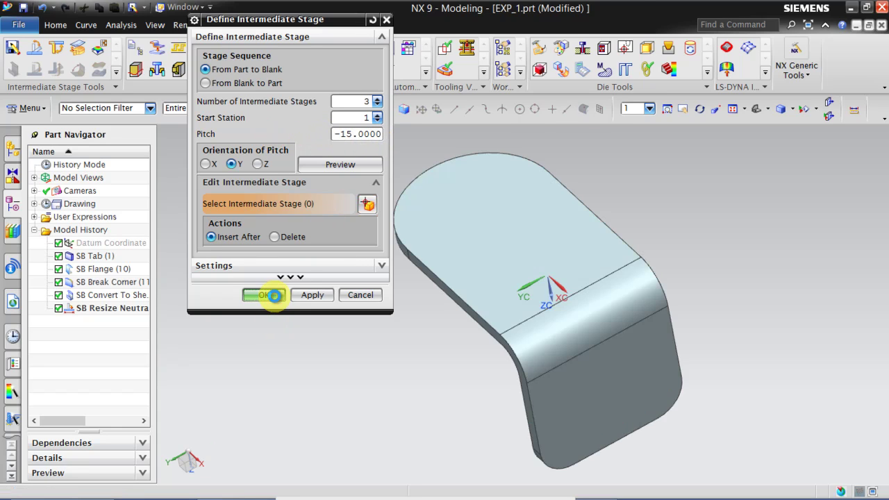
pyautogui.scroll(-3, 323, 326)
pyautogui.scroll(3, 329, 323)
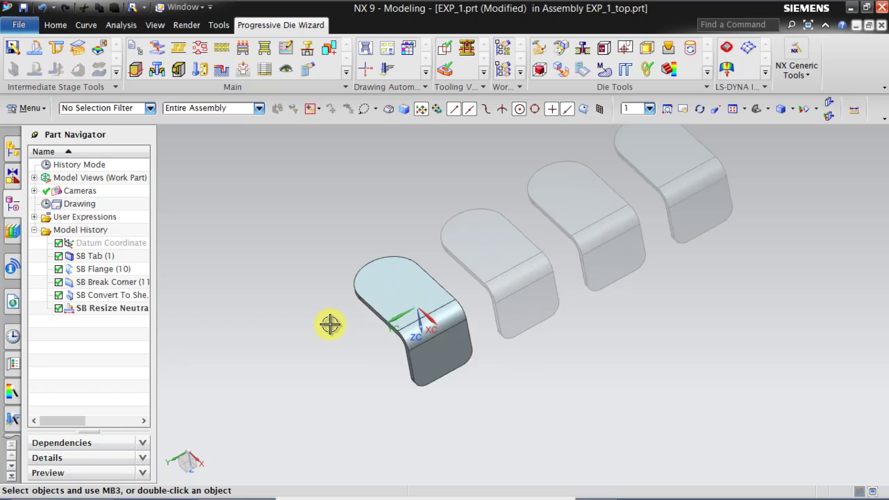
pyautogui.scroll(-3, 329, 324)
pyautogui.scroll(2, 330, 324)
pyautogui.scroll(-3, 330, 324)
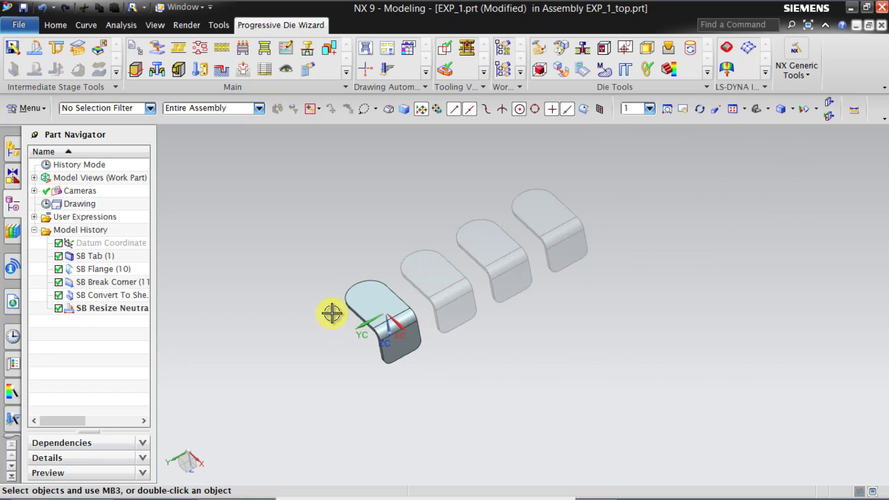
pyautogui.scroll(1, 332, 312)
pyautogui.scroll(-1, 332, 313)
pyautogui.scroll(3, 423, 284)
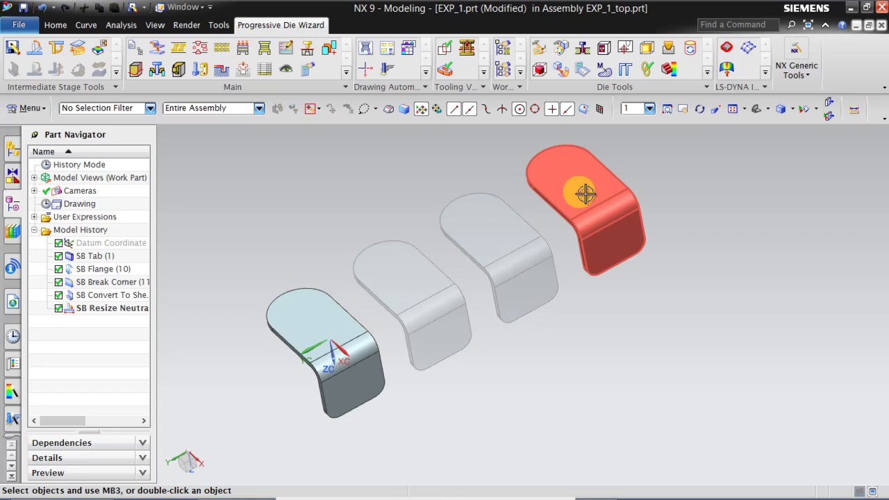
pyautogui.scroll(-2, 717, 244)
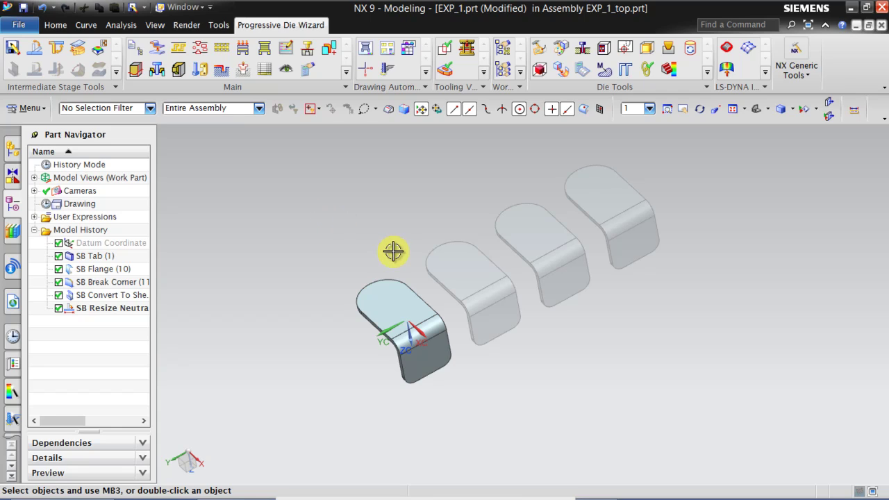
pyautogui.click(591, 187)
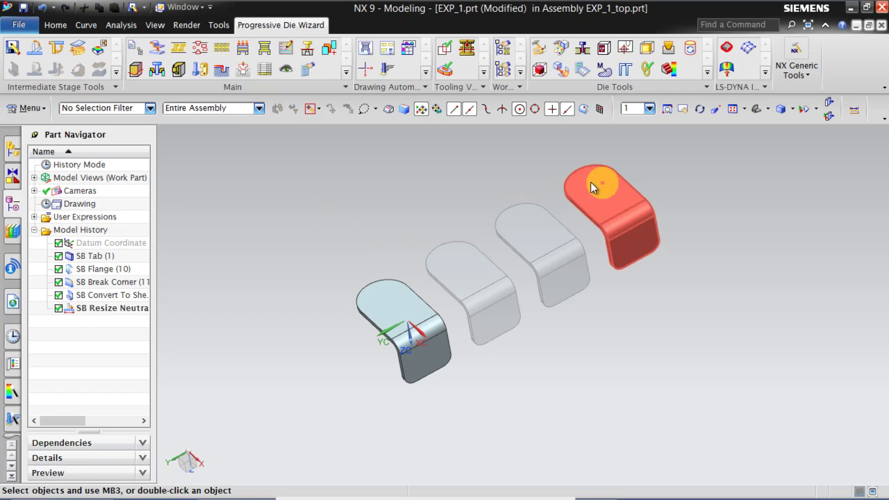
# Set Bend Operation type to Prebend with neutral factor 0.4, 2 bends and 45° angle.
pyautogui.click(58, 51)
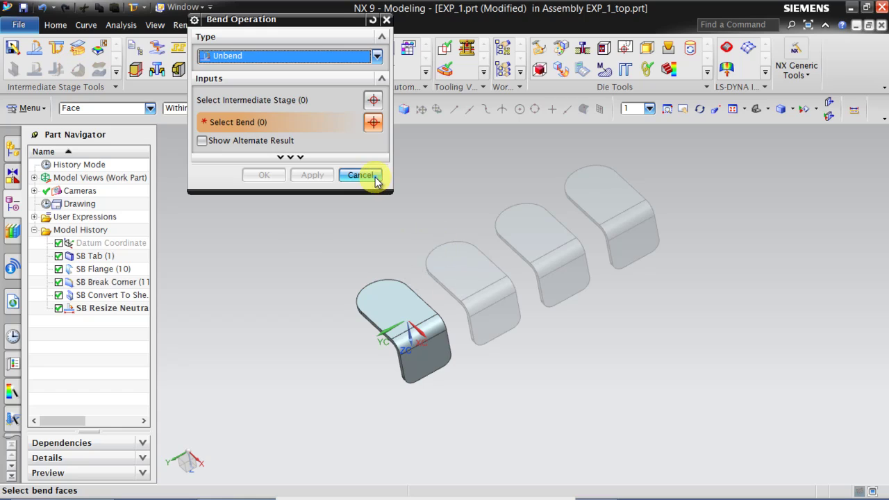
pyautogui.moveTo(587, 176)
pyautogui.mouseDown(button='middle')
pyautogui.moveTo(544, 198)
pyautogui.moveTo(657, 305)
pyautogui.moveTo(571, 168)
pyautogui.mouseUp(button='middle')
pyautogui.scroll(1, 562, 169)
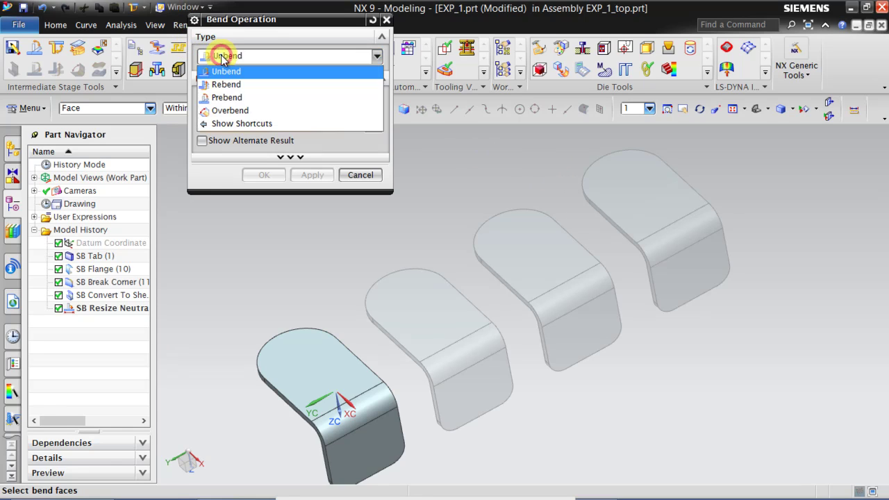
pyautogui.click(228, 100)
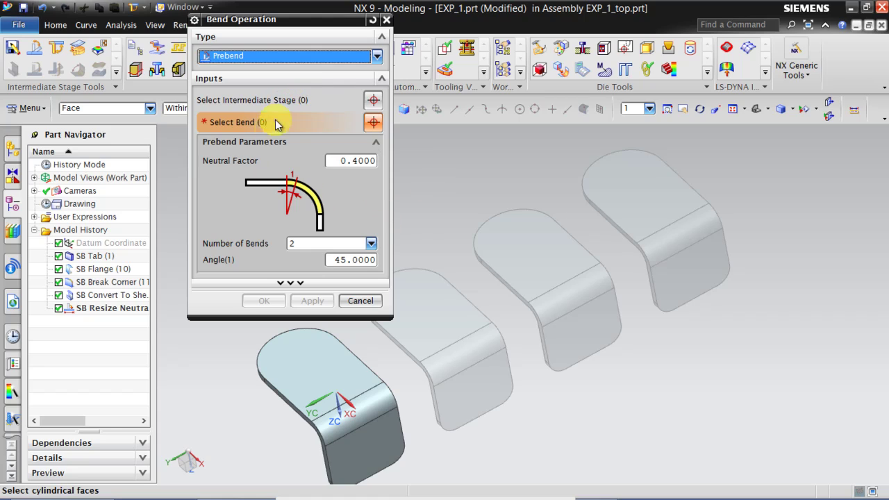
pyautogui.click(253, 104)
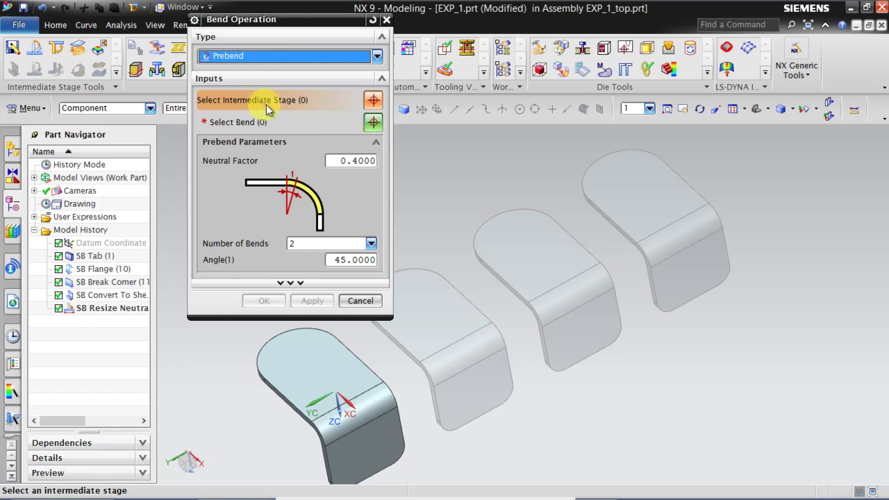
# Choose the third part as the stage, keep angle 45°, pick its bend faces and apply.
pyautogui.click(531, 228)
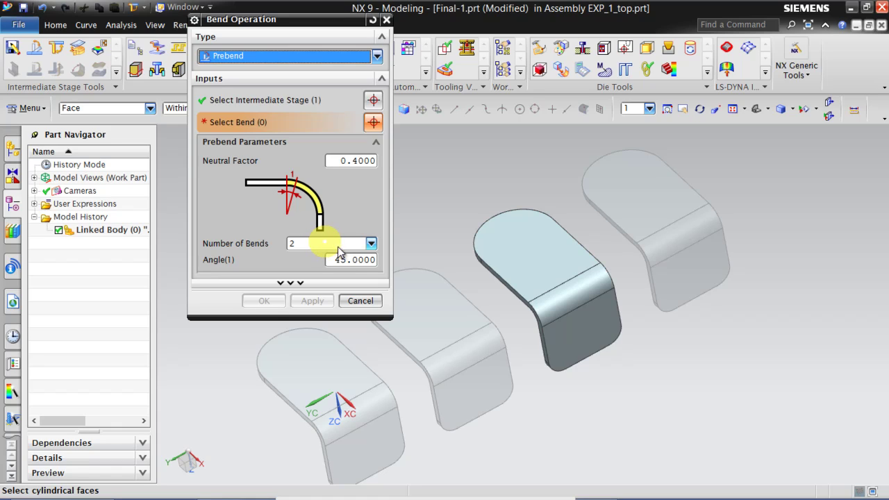
pyautogui.moveTo(375, 260); pyautogui.dragTo(361, 261)
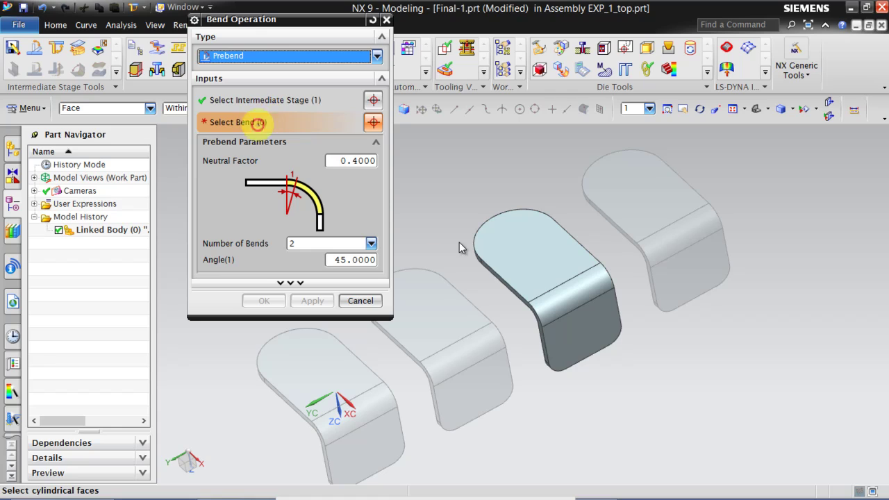
pyautogui.click(571, 293)
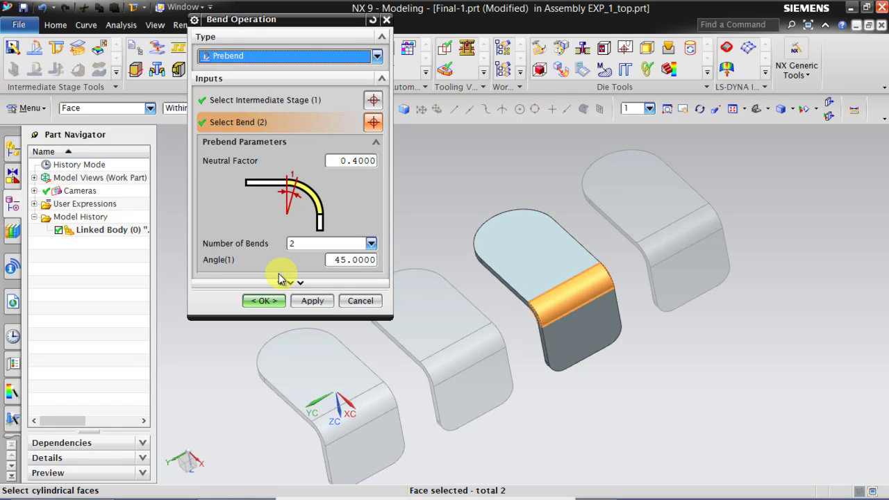
pyautogui.click(309, 301)
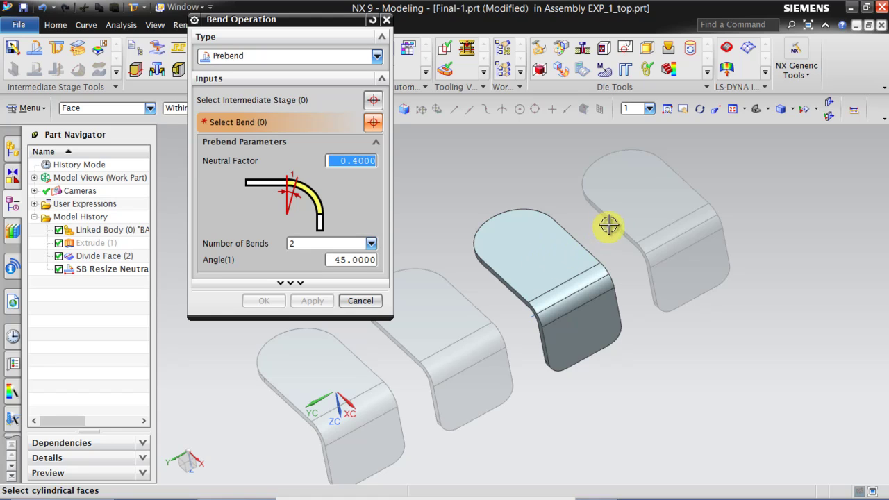
pyautogui.scroll(-3, 694, 247)
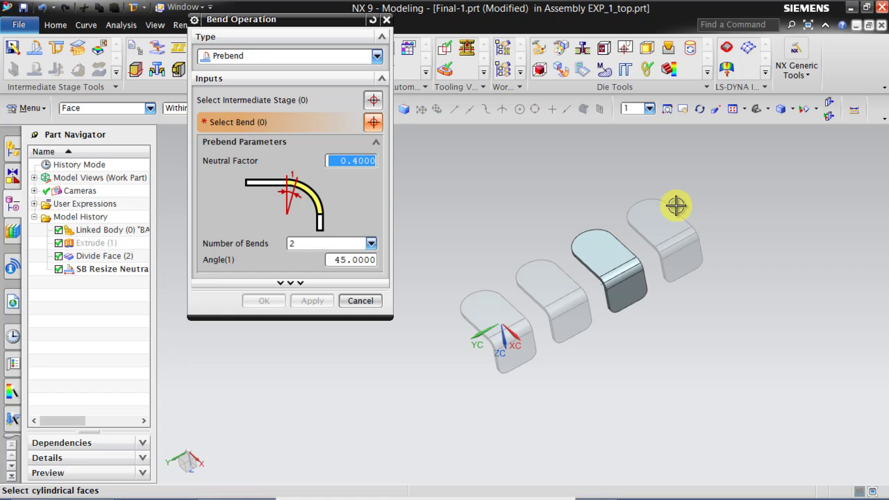
# Switch Bend Operation to Unbend and select the third part as the stage.
pyautogui.click(308, 55)
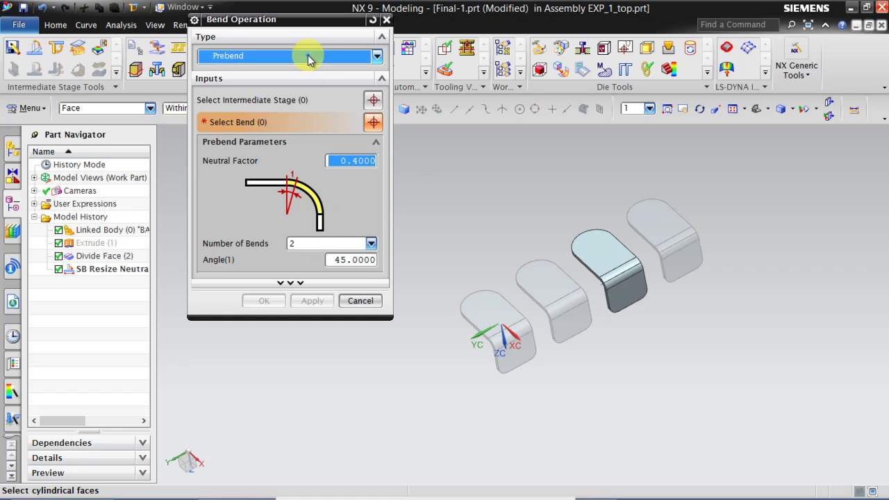
pyautogui.click(224, 71)
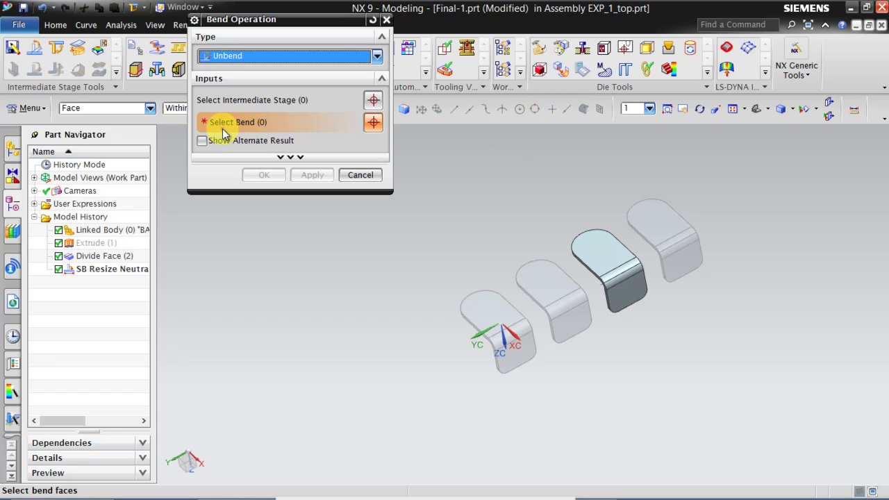
pyautogui.click(267, 99)
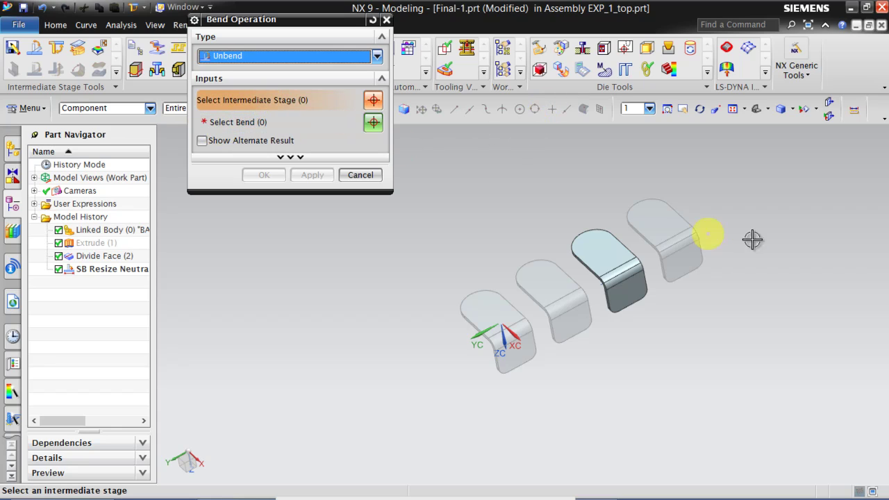
pyautogui.click(592, 243)
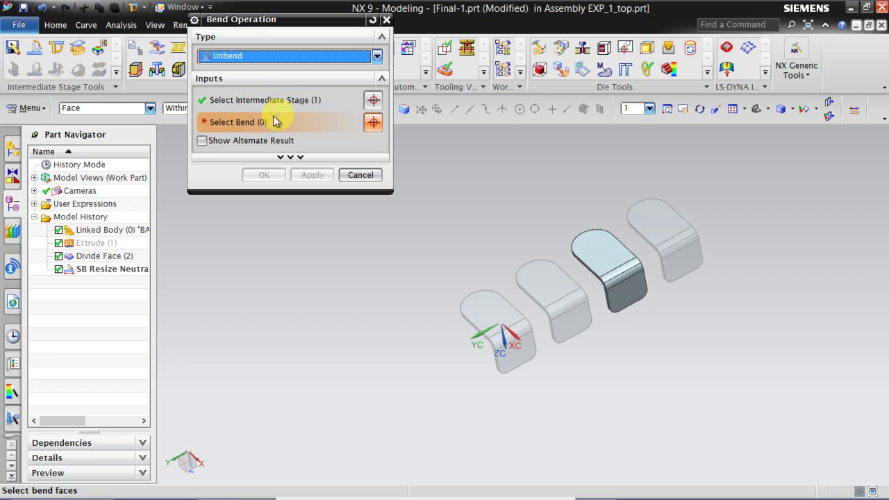
# Pick the third part's bend face and apply the unbend so it lies flat.
pyautogui.click(236, 120)
pyautogui.scroll(4, 567, 230)
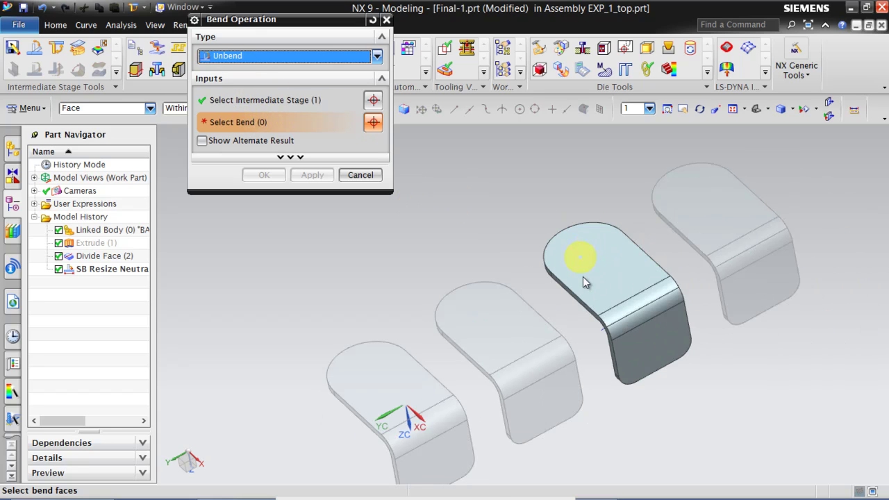
pyautogui.click(631, 322)
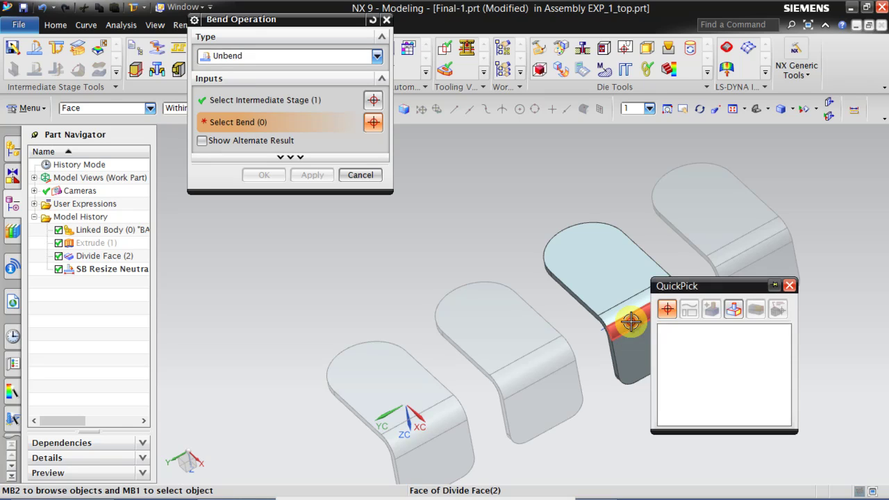
pyautogui.click(718, 329)
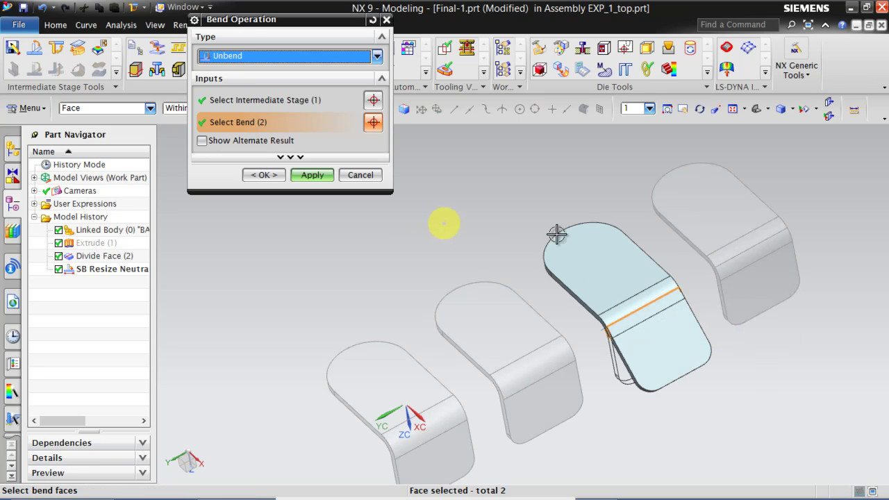
pyautogui.scroll(-3, 567, 209)
pyautogui.scroll(2, 575, 237)
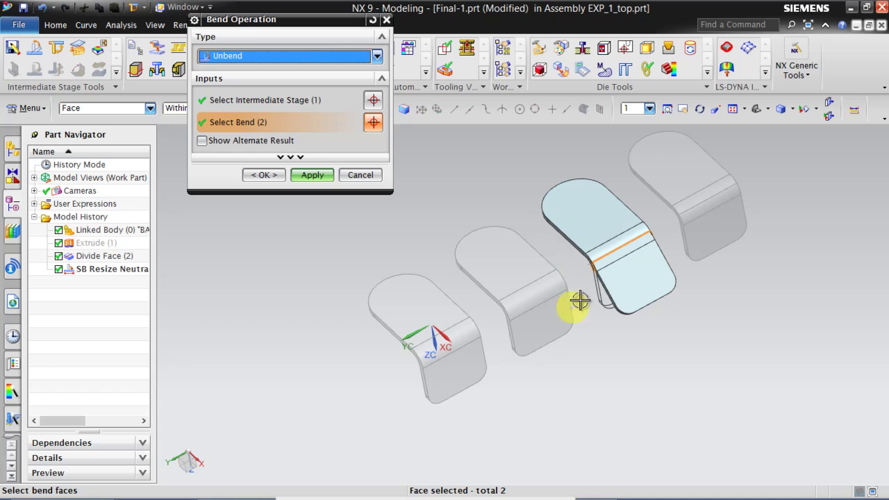
pyautogui.scroll(2, 587, 278)
pyautogui.scroll(-4, 592, 257)
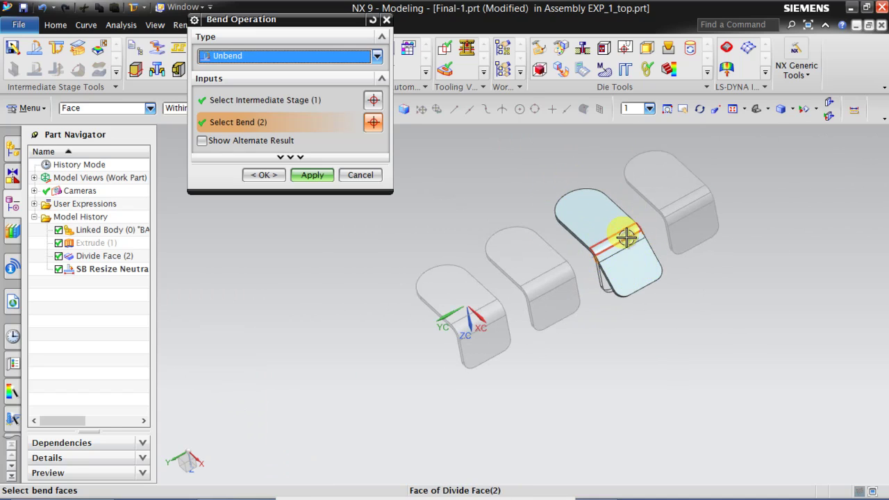
pyautogui.click(317, 175)
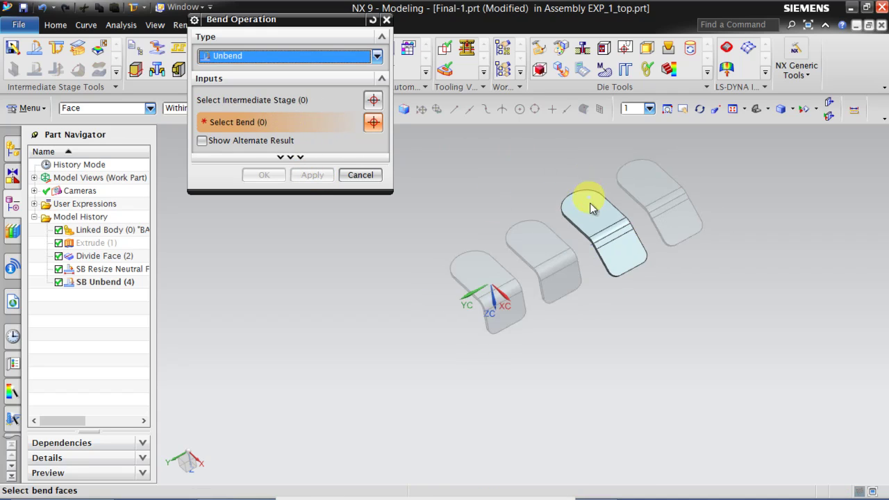
pyautogui.scroll(-3, 576, 201)
pyautogui.scroll(3, 577, 244)
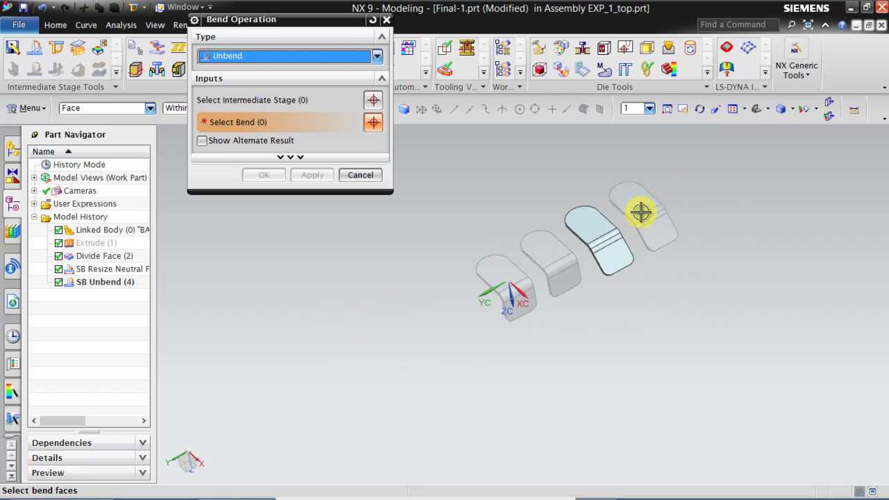
# Unbend the rightmost stage's bend faces into the flat blank, then close Bend Operation.
pyautogui.click(232, 56)
pyautogui.click(223, 74)
pyautogui.click(236, 102)
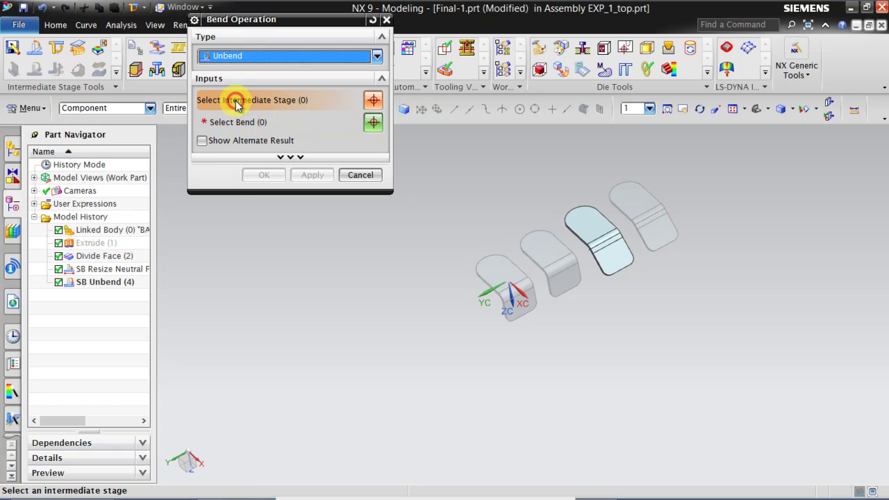
pyautogui.click(635, 194)
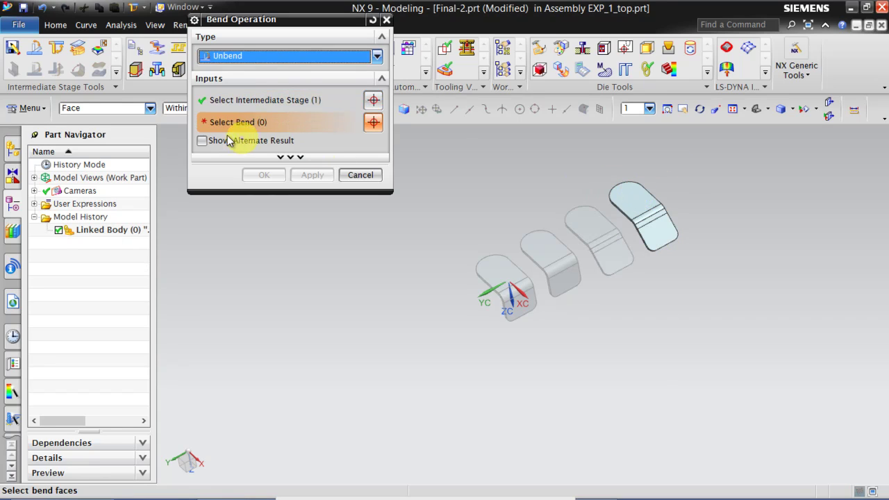
pyautogui.scroll(1, 648, 212)
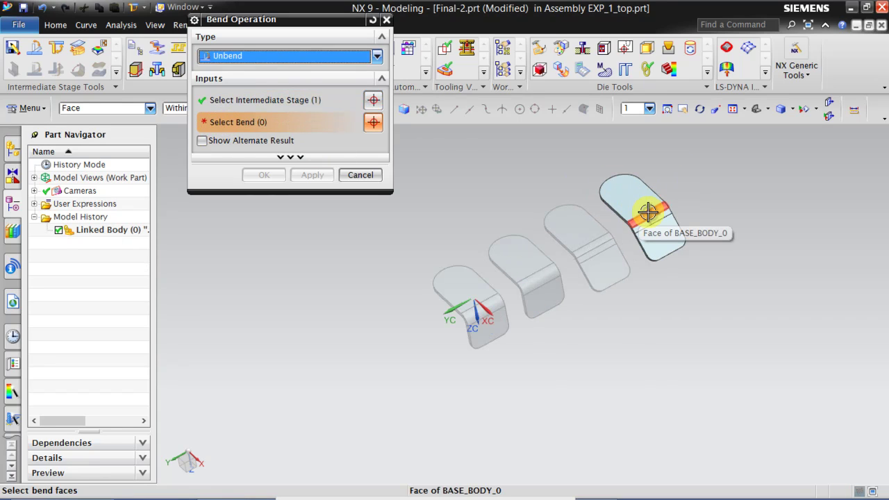
pyautogui.click(648, 214)
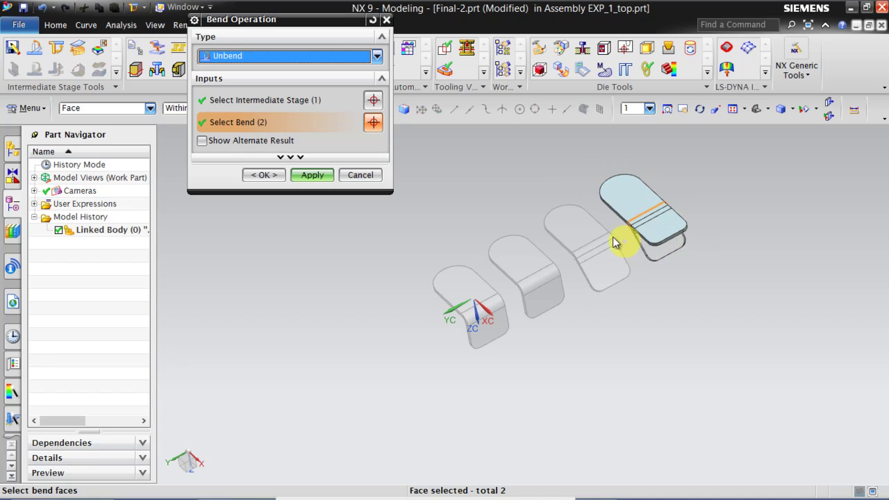
pyautogui.click(316, 175)
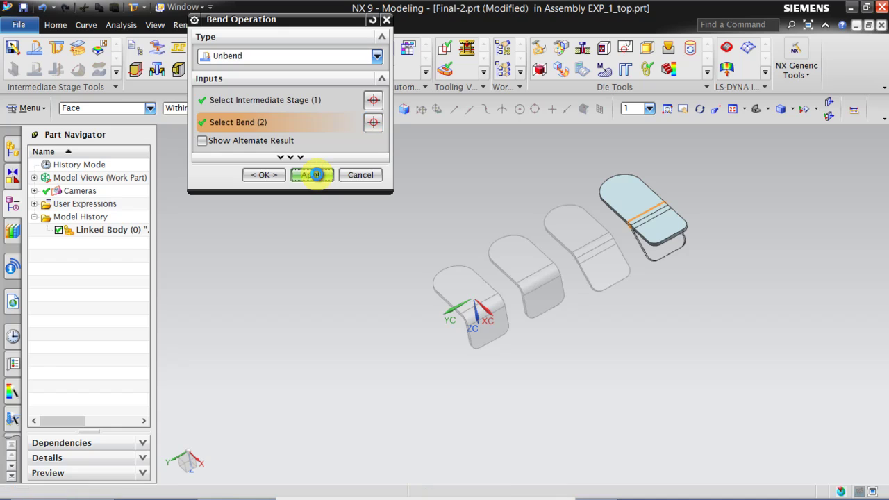
pyautogui.click(360, 175)
pyautogui.scroll(2, 577, 163)
pyautogui.scroll(-1, 390, 208)
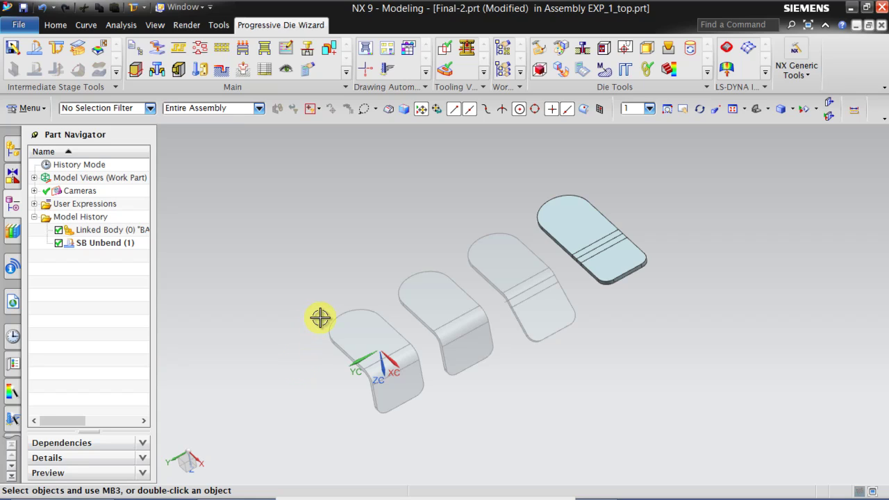
pyautogui.scroll(3, 364, 176)
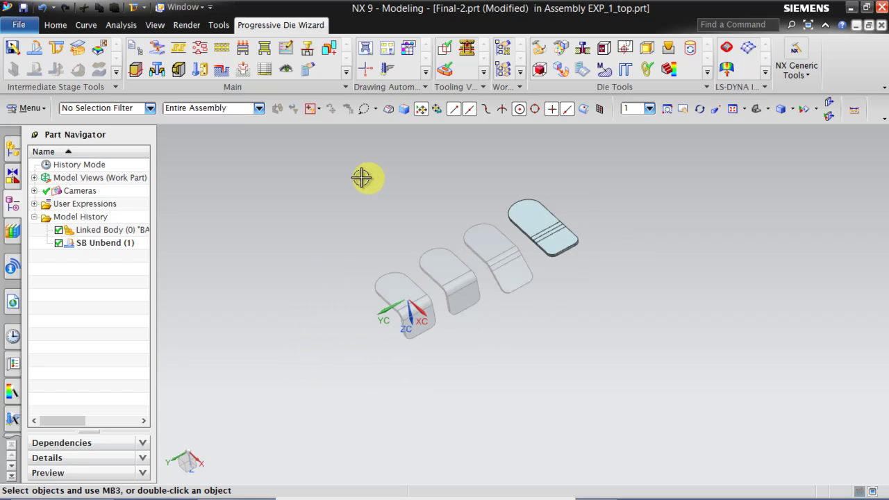
pyautogui.scroll(-5, 355, 177)
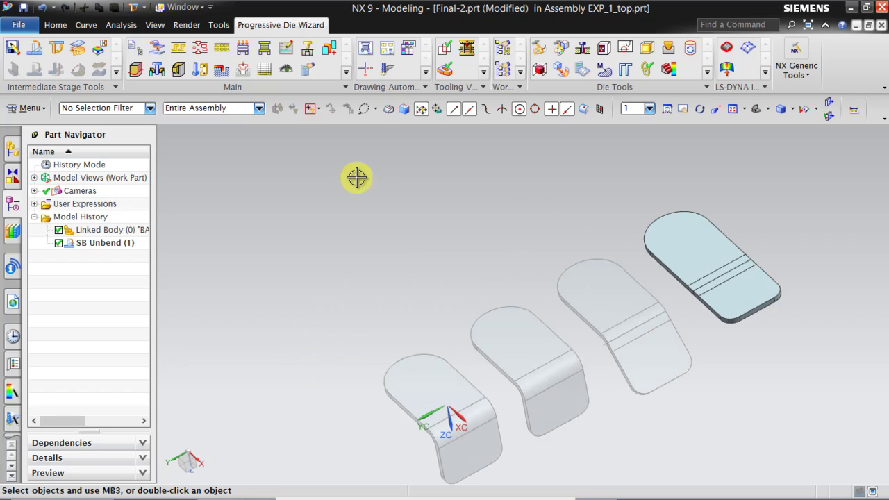
# Save all modified parts, including Final-2.prt, with Save All.
pyautogui.click(20, 28)
pyautogui.moveTo(42, 104)
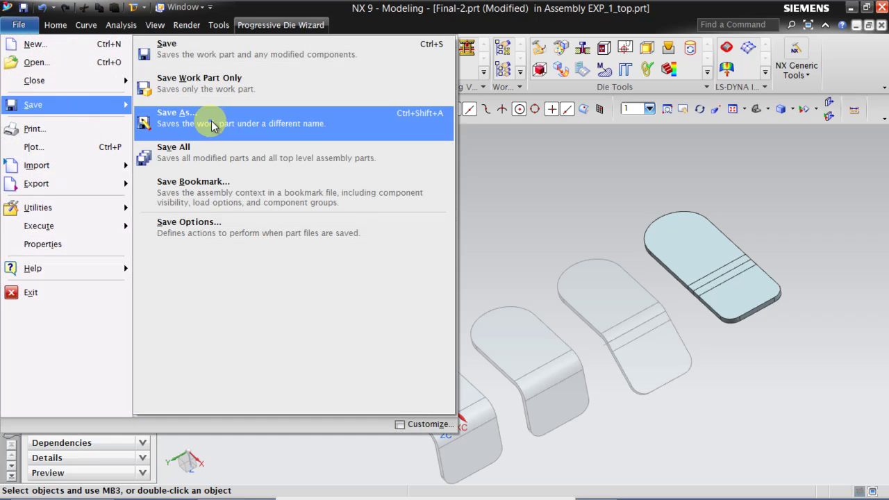
pyautogui.click(203, 148)
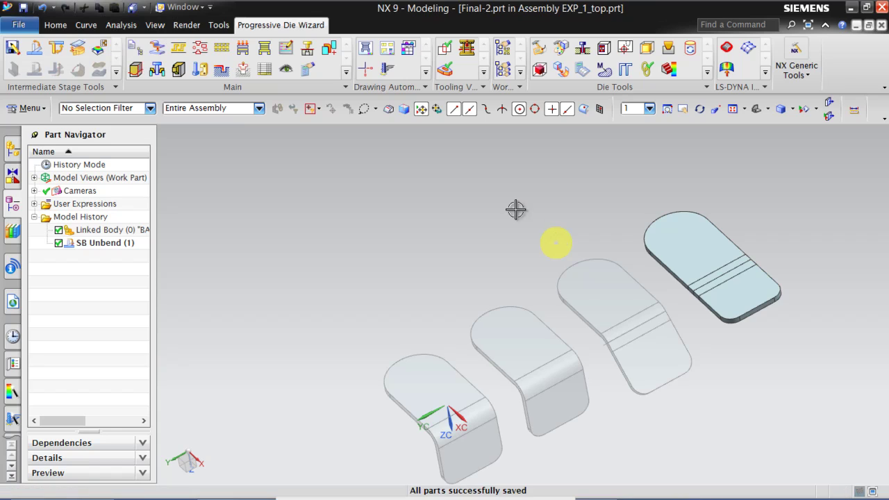
# Close all open parts to return to the NX welcome screen.
pyautogui.scroll(-5, 516, 209)
pyautogui.click(17, 25)
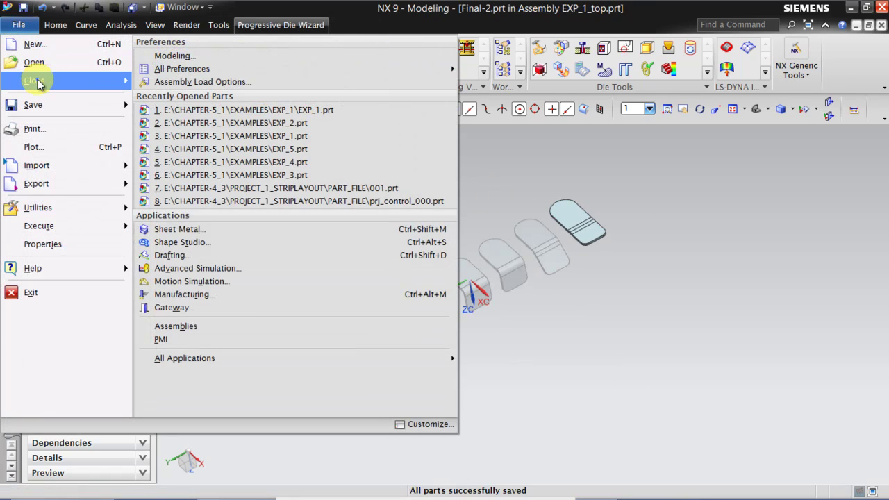
pyautogui.moveTo(36, 80)
pyautogui.click(165, 91)
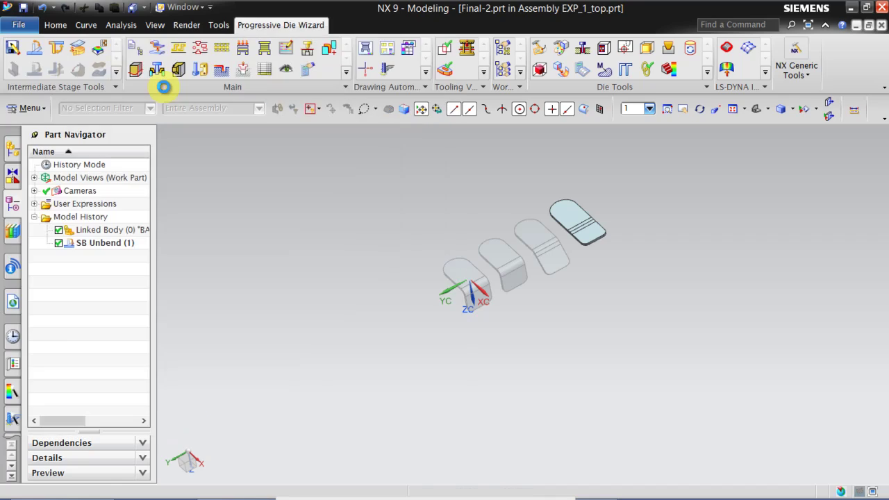